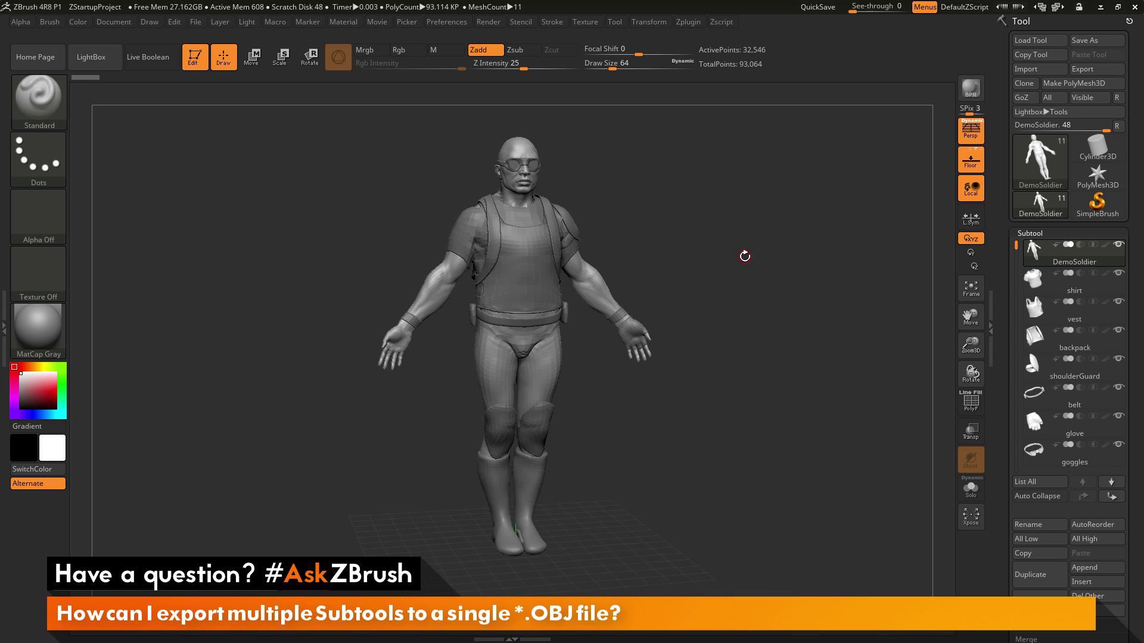
Step: Merge the DemoSoldier's visible subtools into Merged_DemoSoldier (93,064 points) and make it the active tool
drag(813, 393, 724, 420)
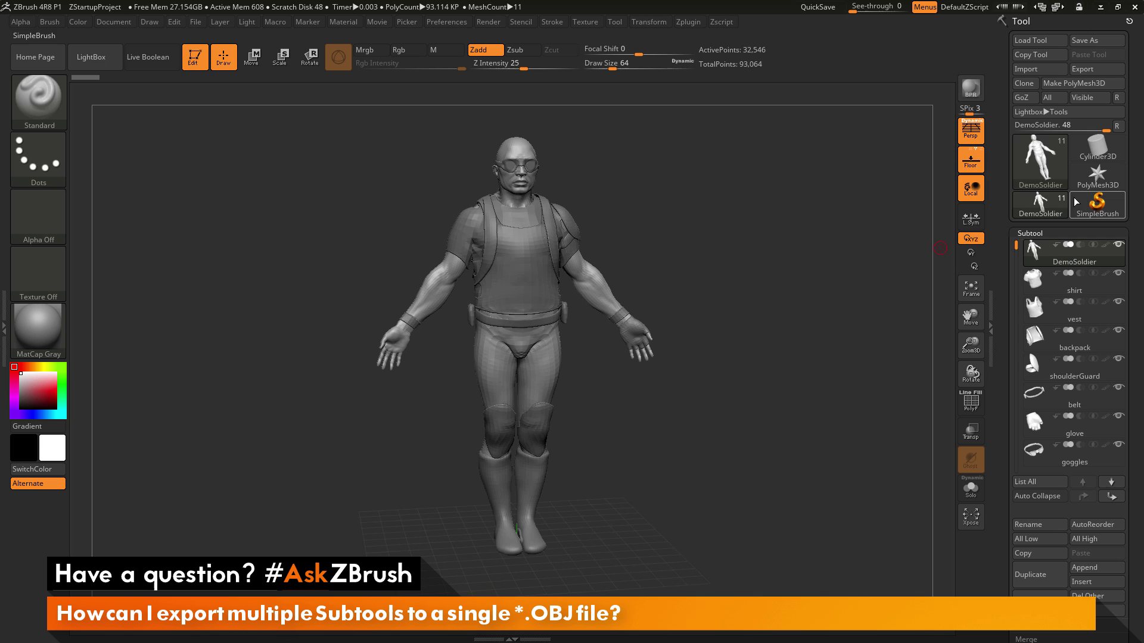
mouse_move(1055, 215)
drag(1004, 292, 1003, 107)
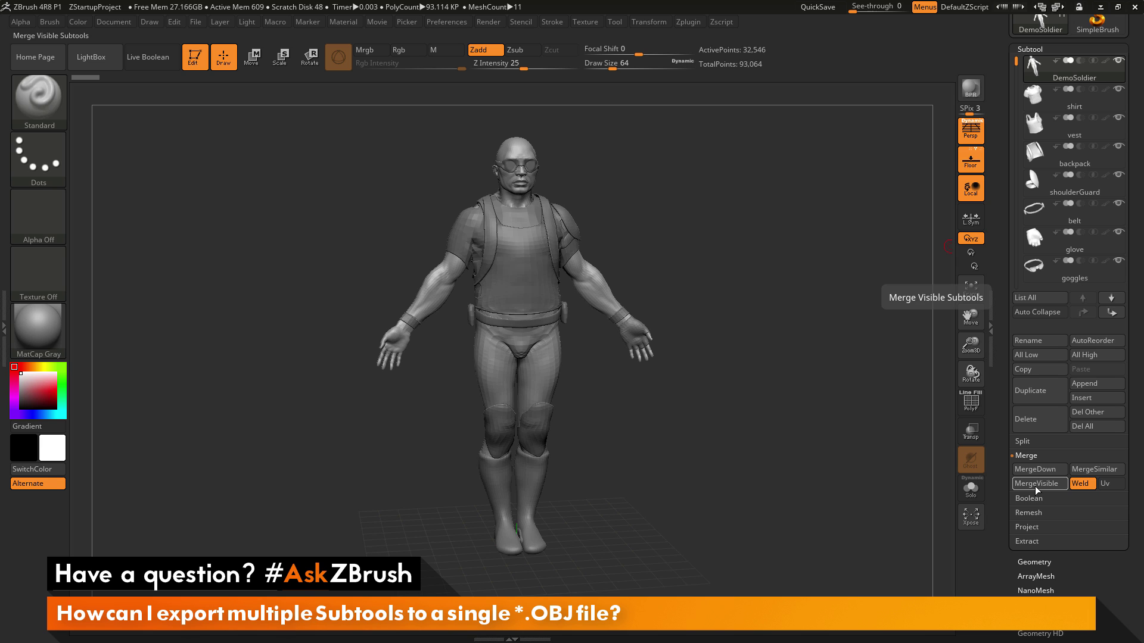
click(1035, 484)
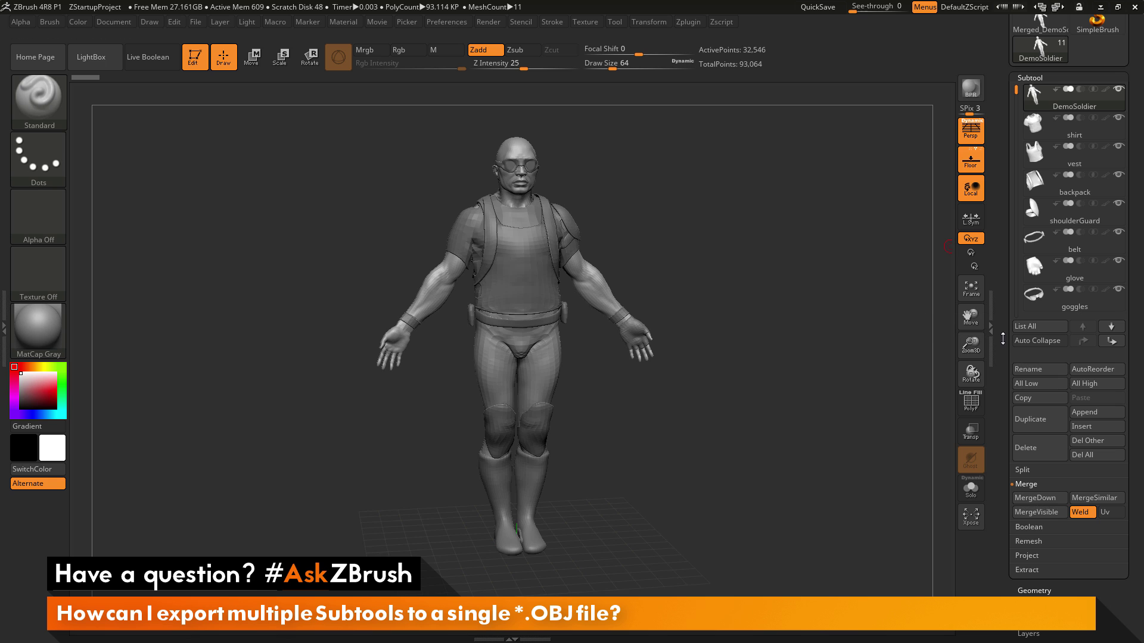
drag(1004, 339, 998, 427)
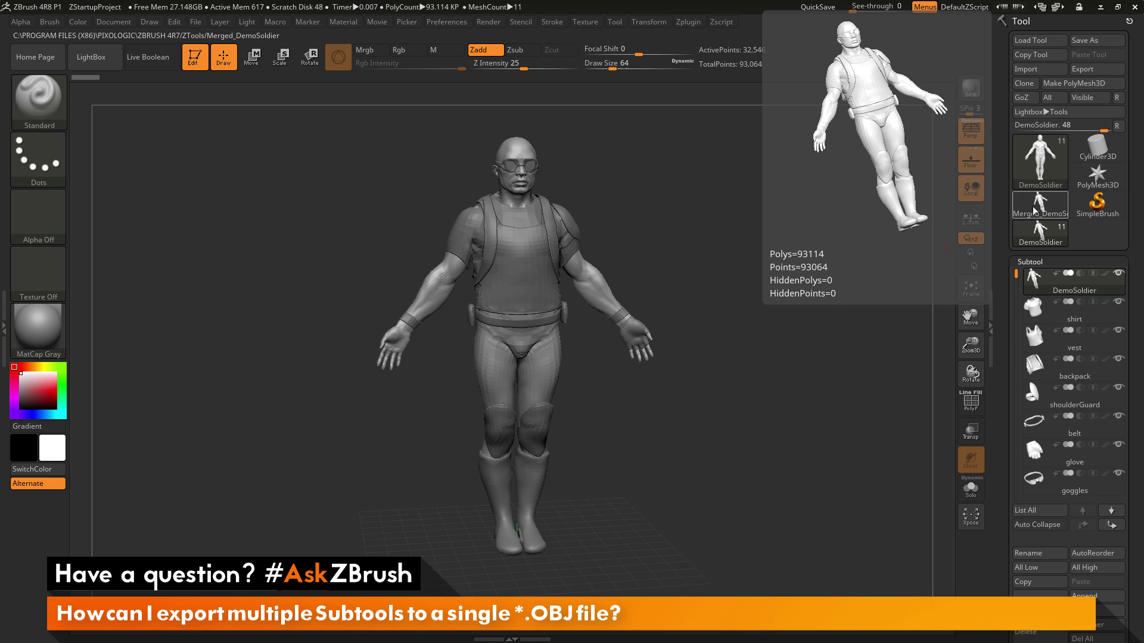
click(1032, 206)
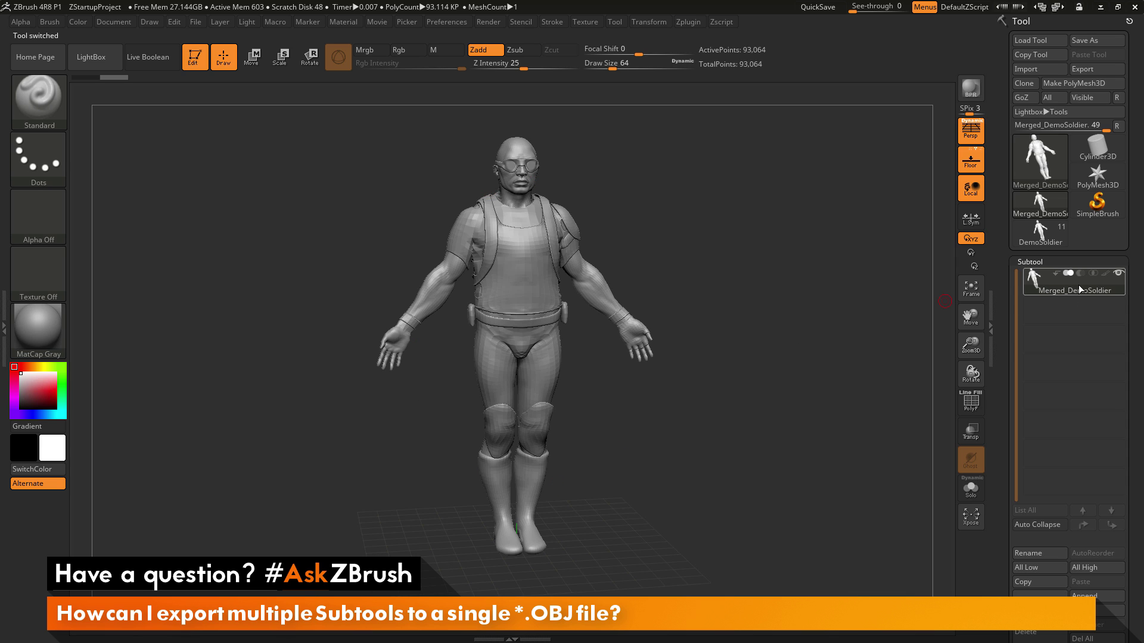
Step: Save the merged tool in OBJ format as Merged_DemoSoldier in the Export folder
mouse_move(1078, 285)
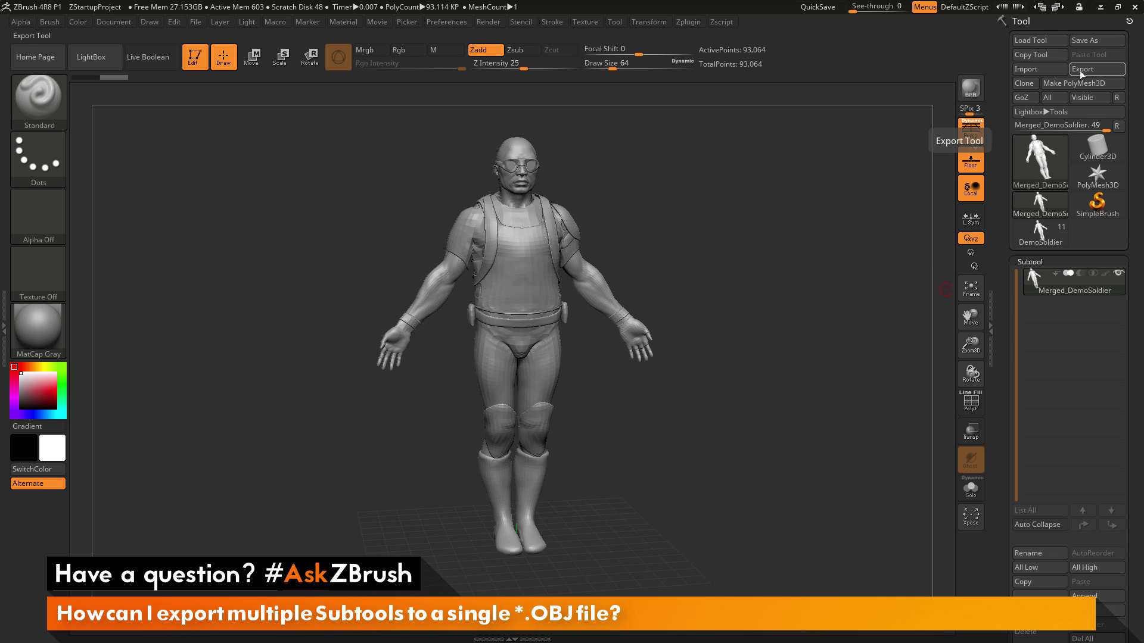
click(1079, 71)
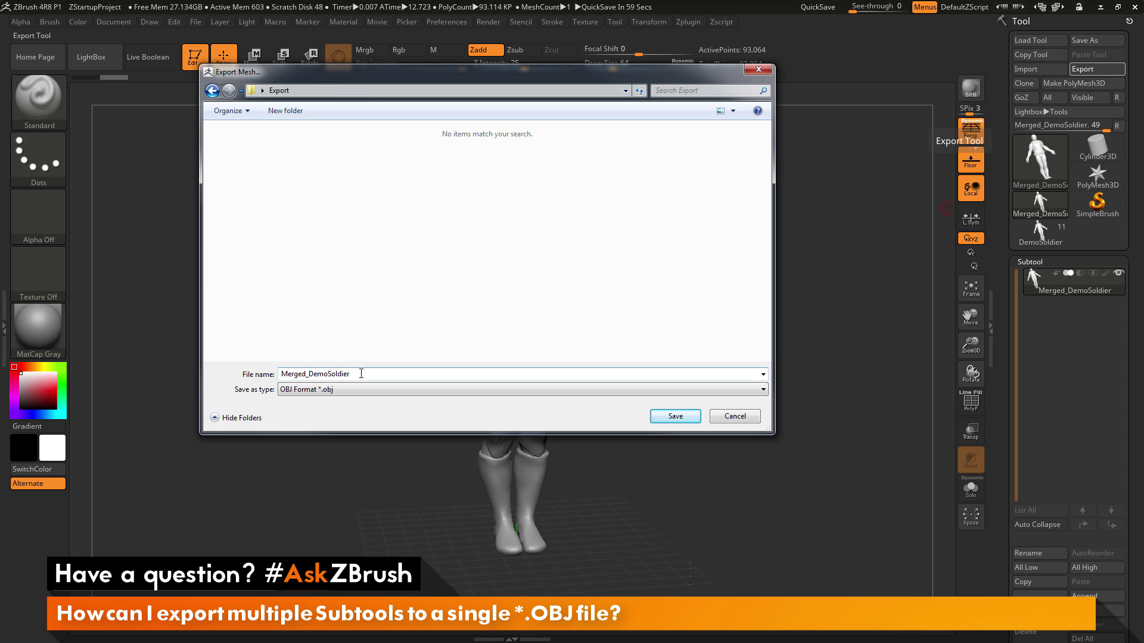
click(675, 416)
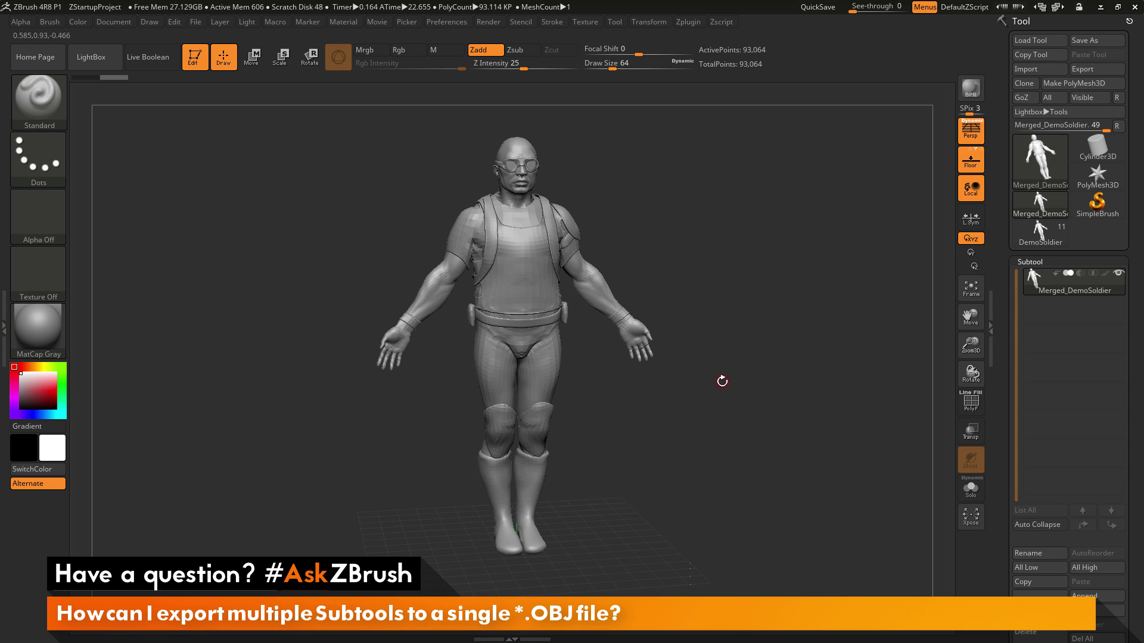
Step: Reselect the 11-subtool DemoSoldier and update its 3D Print Hub size to 5.44 × 7.91 × 1.45 in
mouse_move(1039, 206)
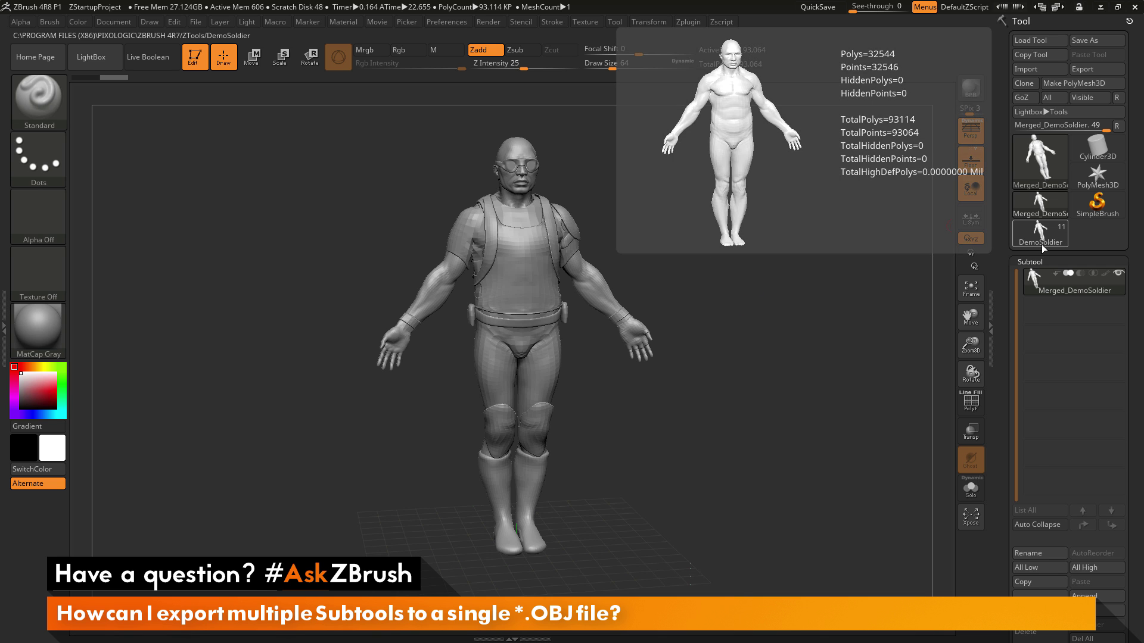
click(1041, 244)
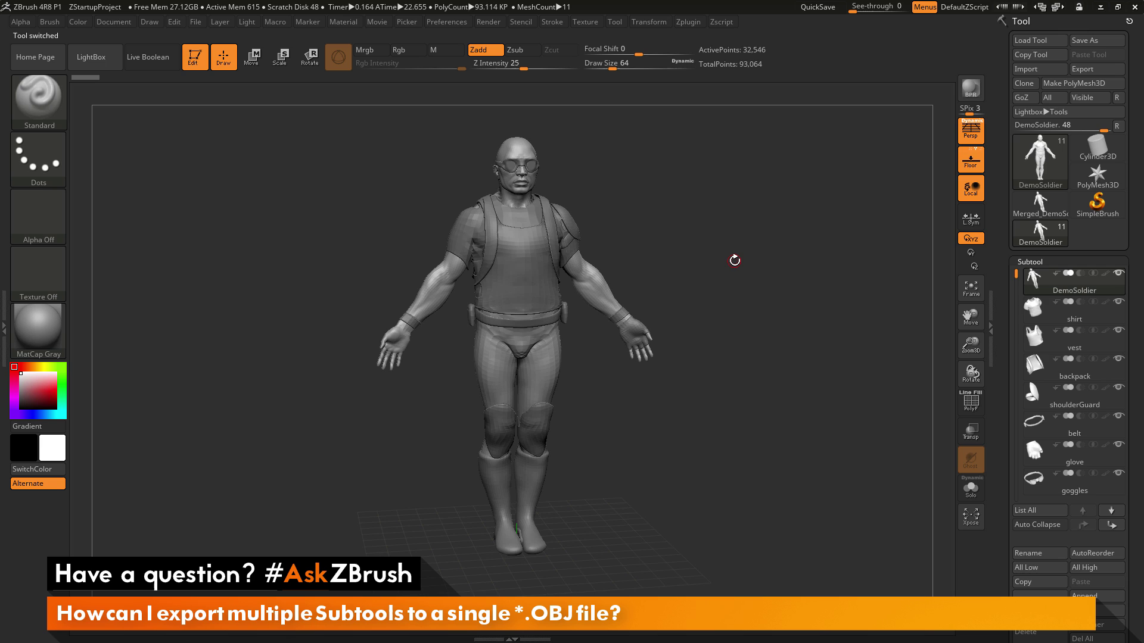
click(691, 22)
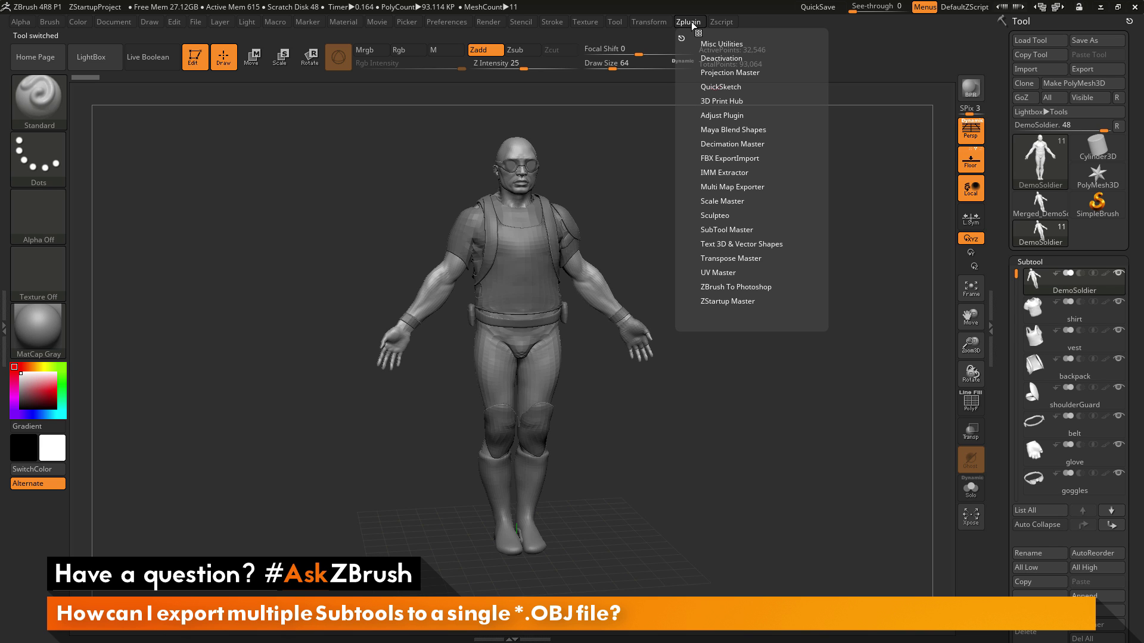
click(721, 100)
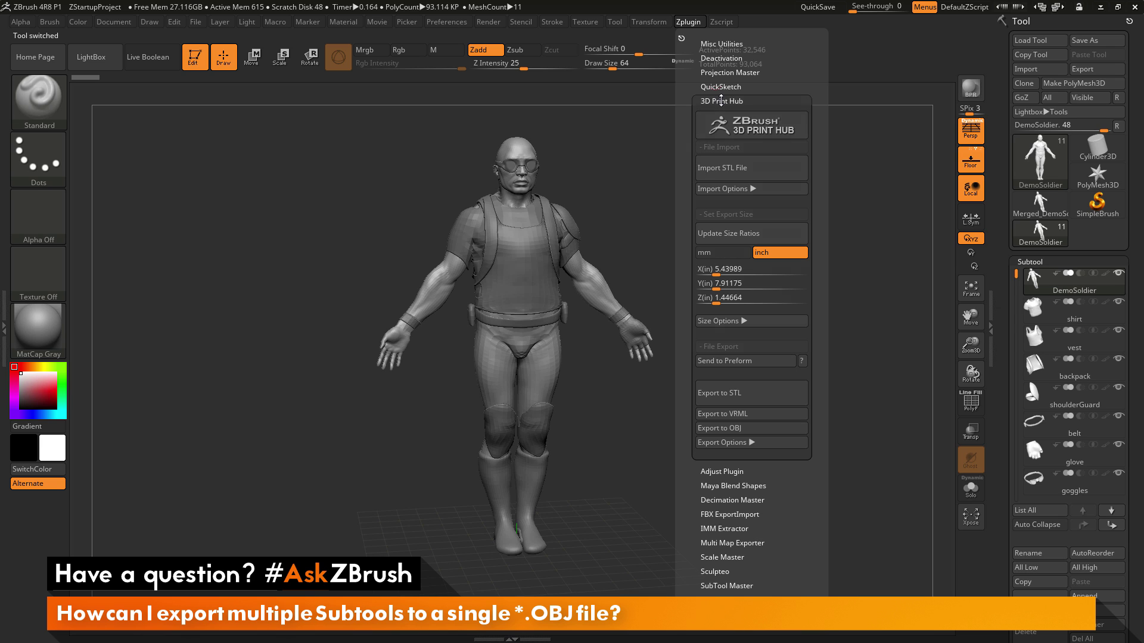
click(744, 238)
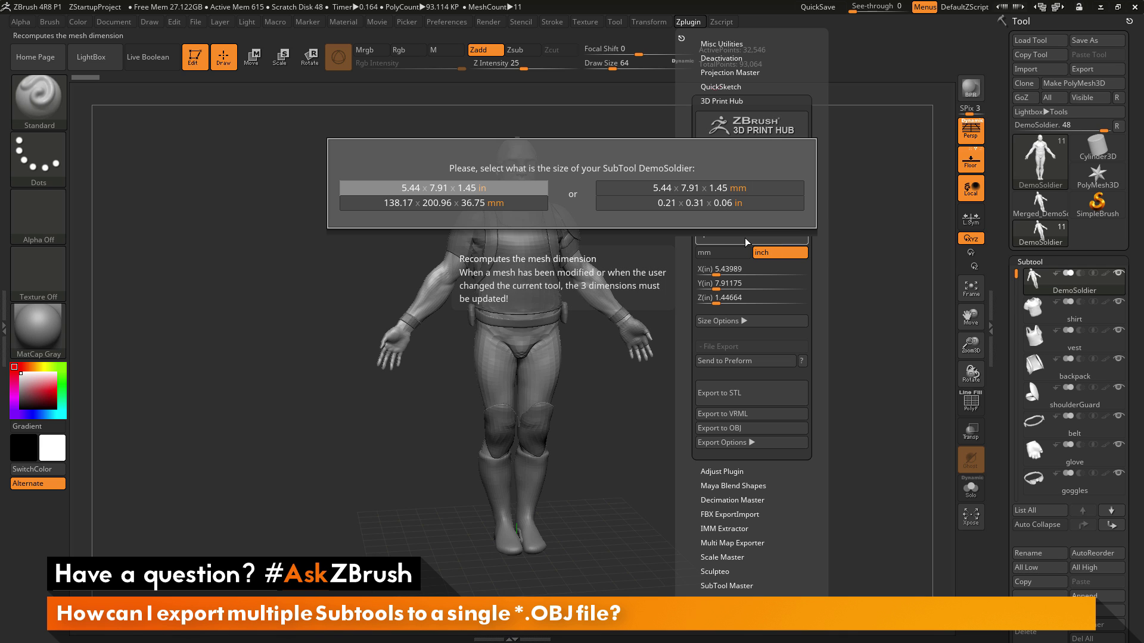
click(459, 187)
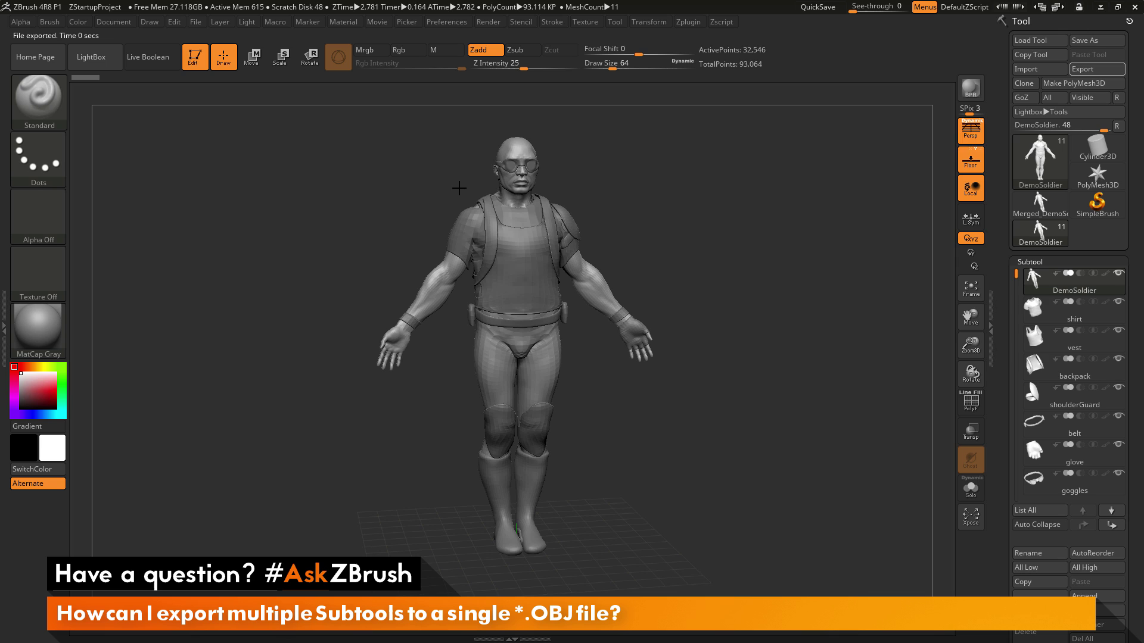
Step: Set 3D Print Hub to export All subtools and save them as one OBJ named DemoSoldier2
click(691, 24)
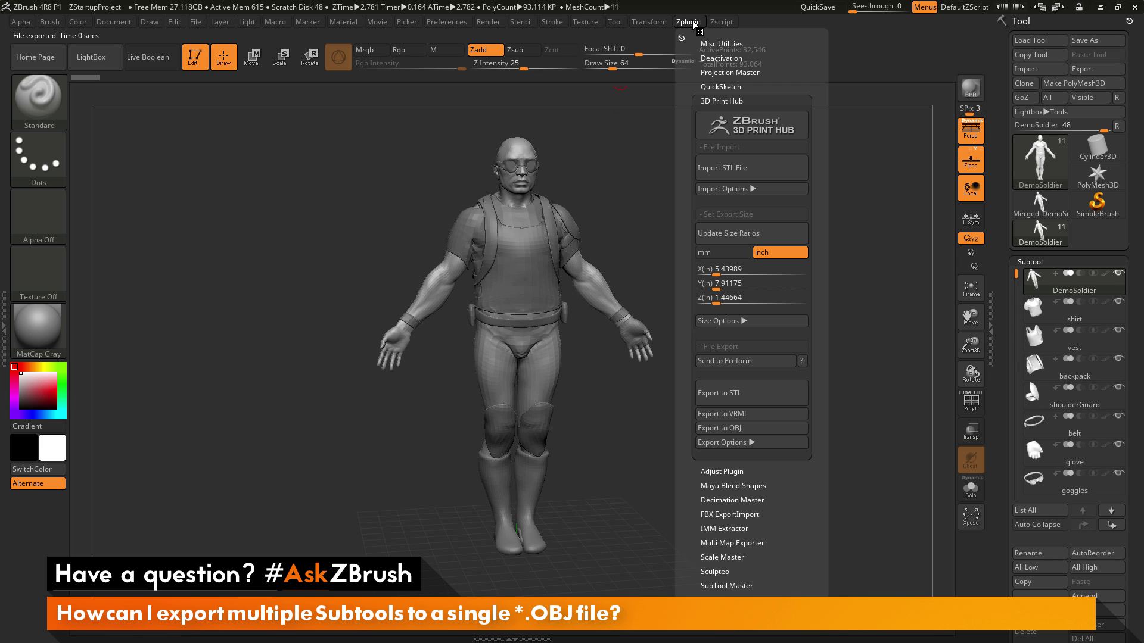
click(726, 444)
drag(688, 390, 691, 339)
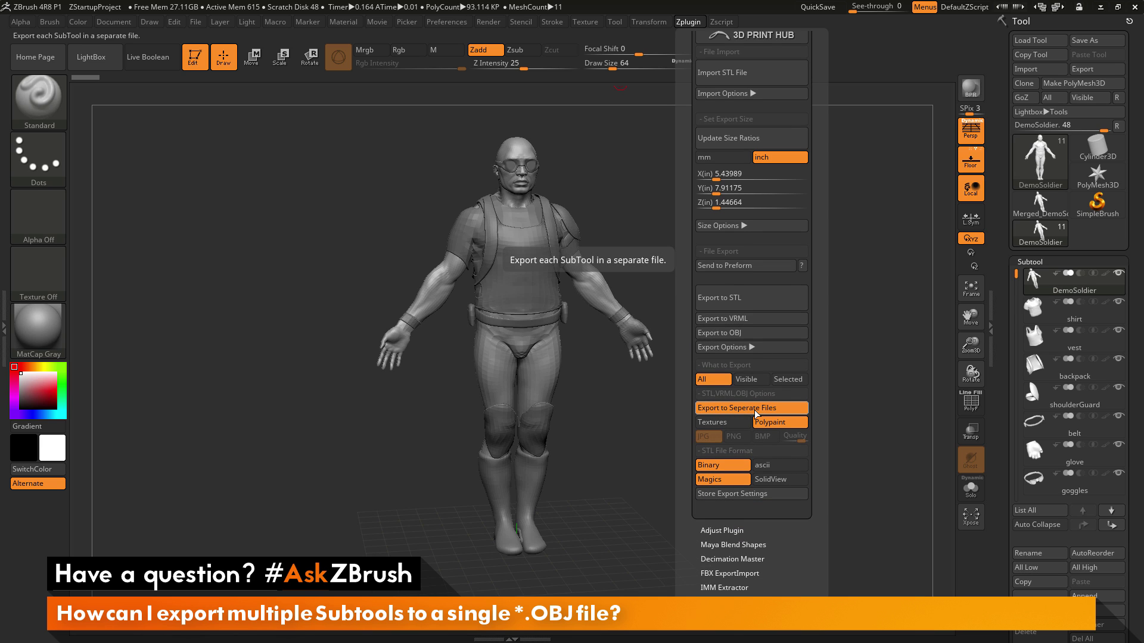
click(736, 410)
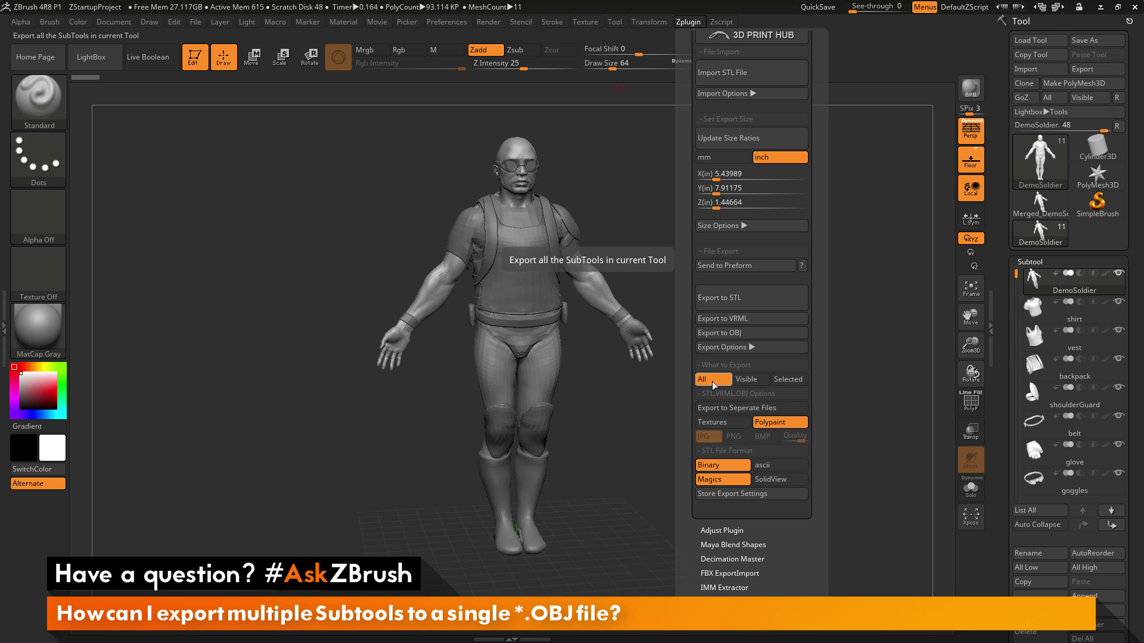
click(750, 334)
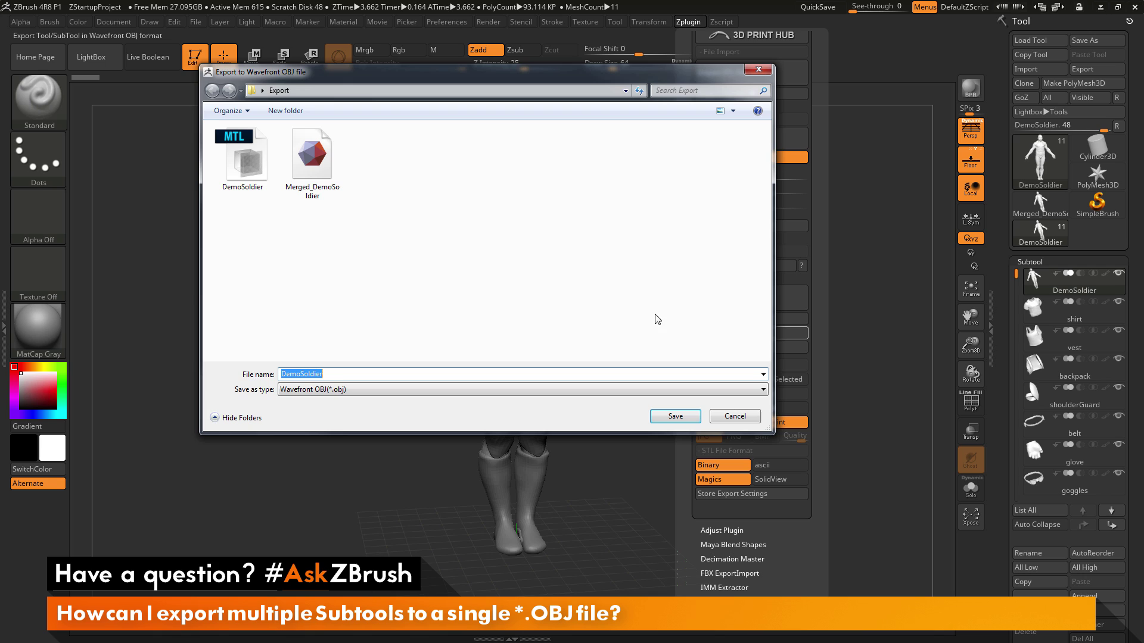
click(341, 375)
click(674, 416)
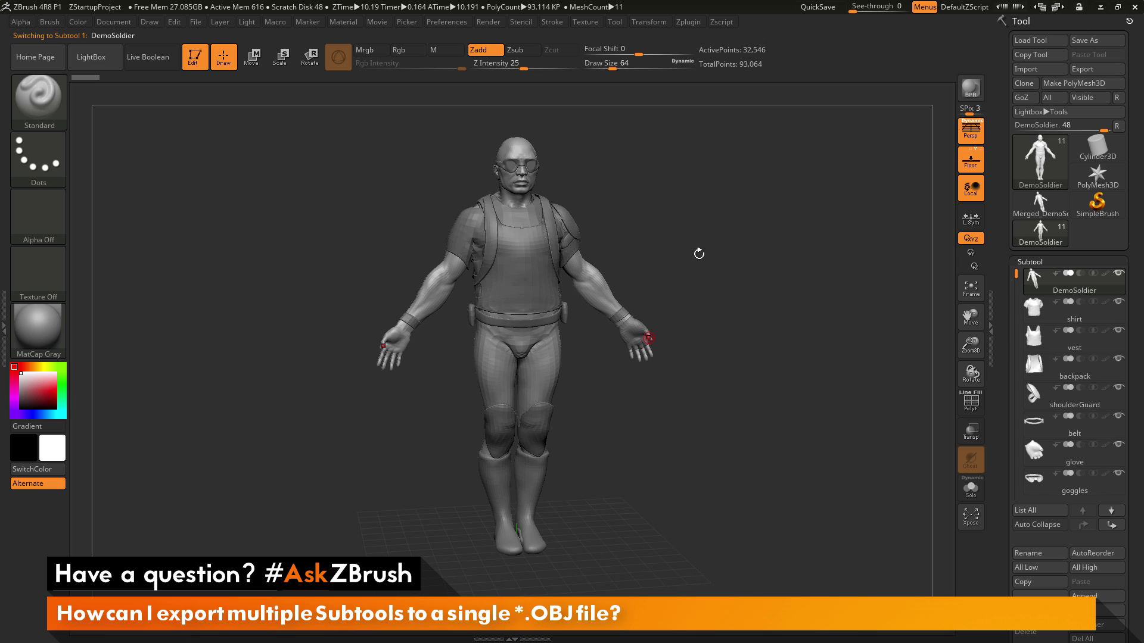
Step: From the PolyMesh3D star, import DemoSoldier2.obj as a new DemoSoldier2 tool
click(1101, 179)
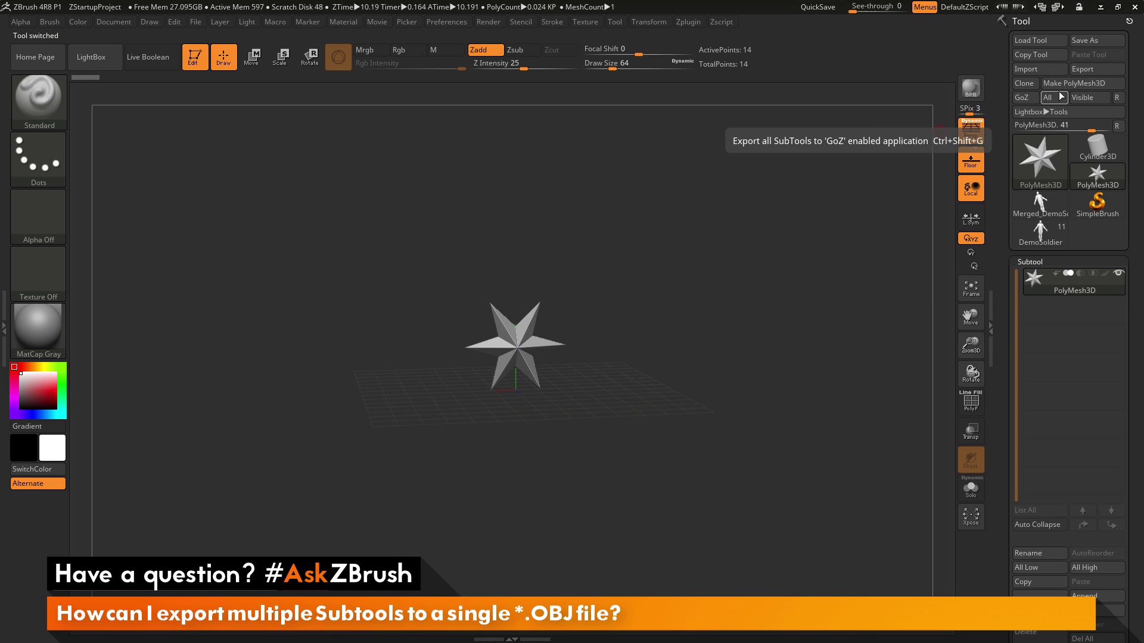
click(1028, 70)
click(248, 170)
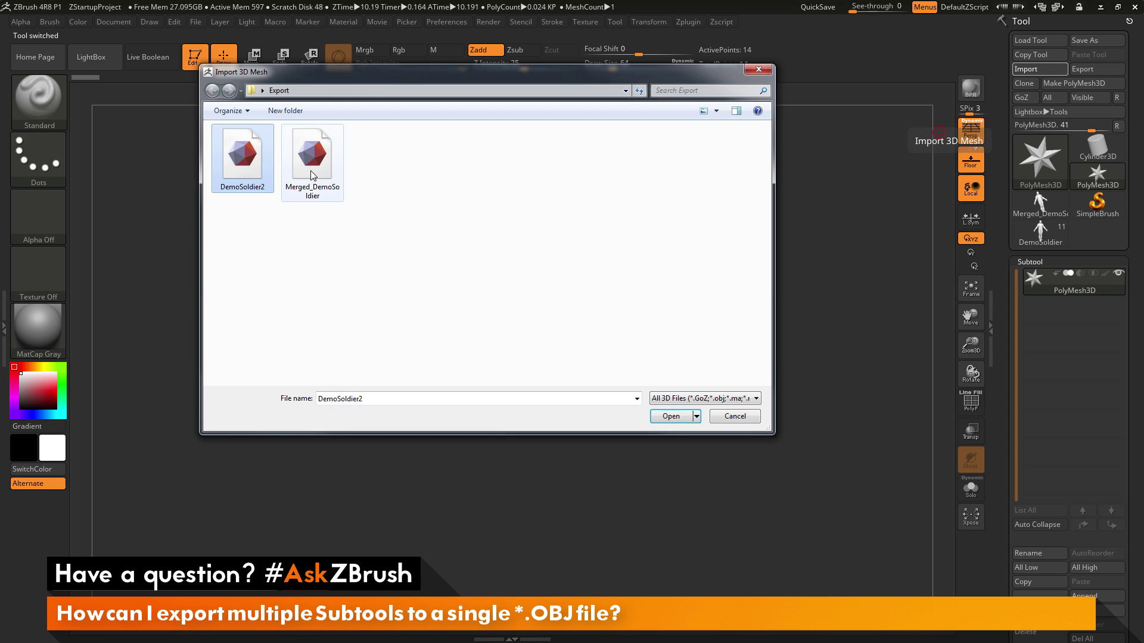
click(285, 176)
click(256, 174)
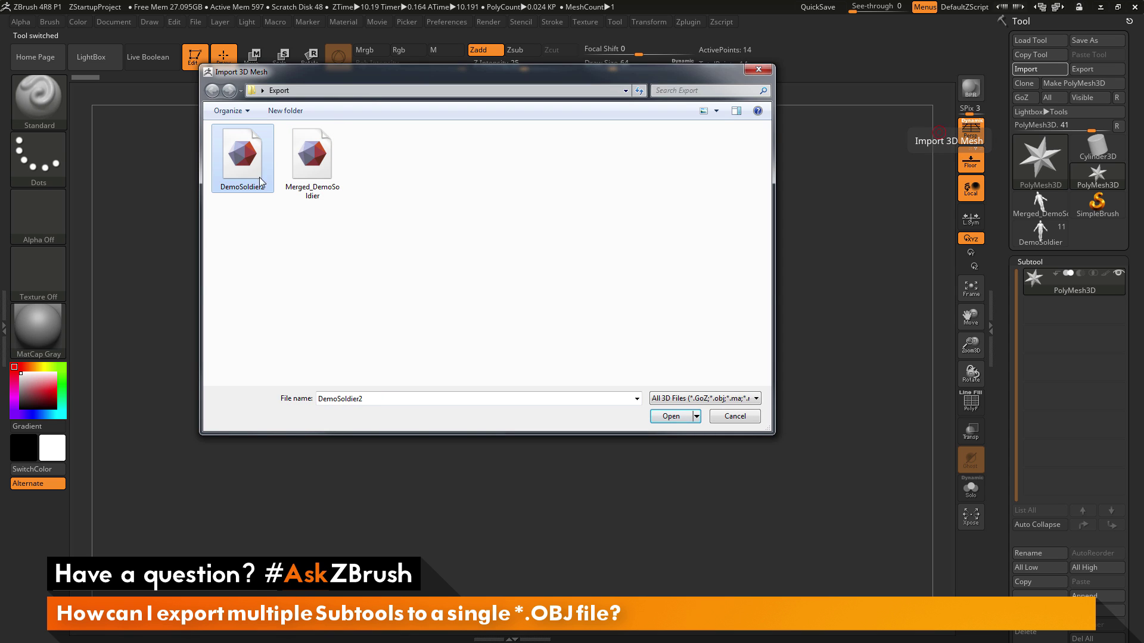
click(676, 420)
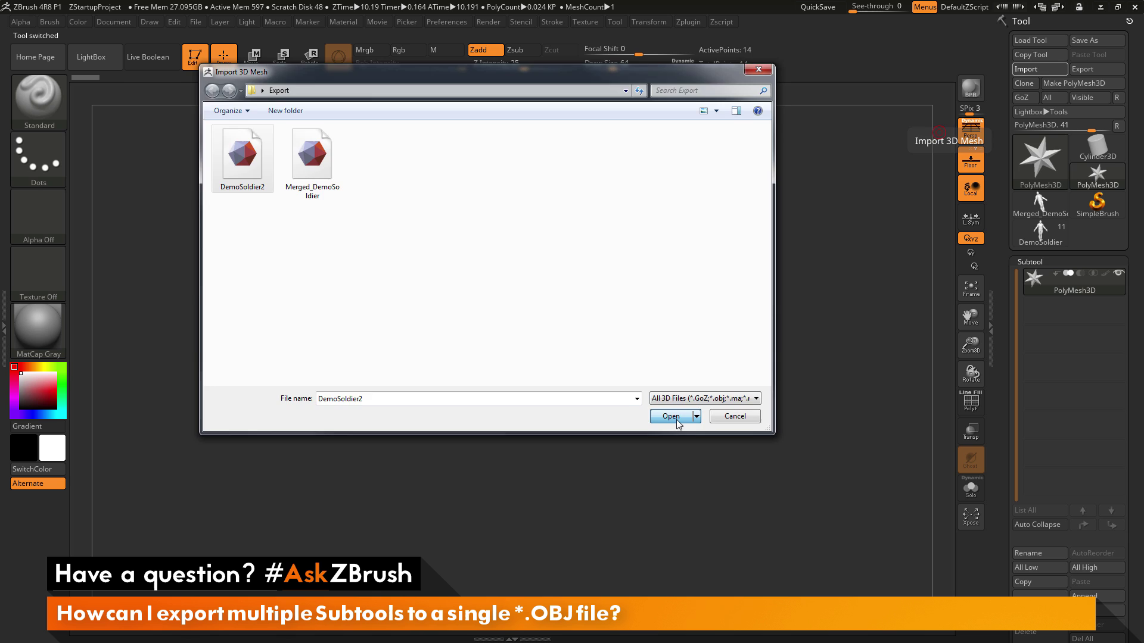
Step: Frame the imported soldier and rotate the view to check it from other angles
key(f)
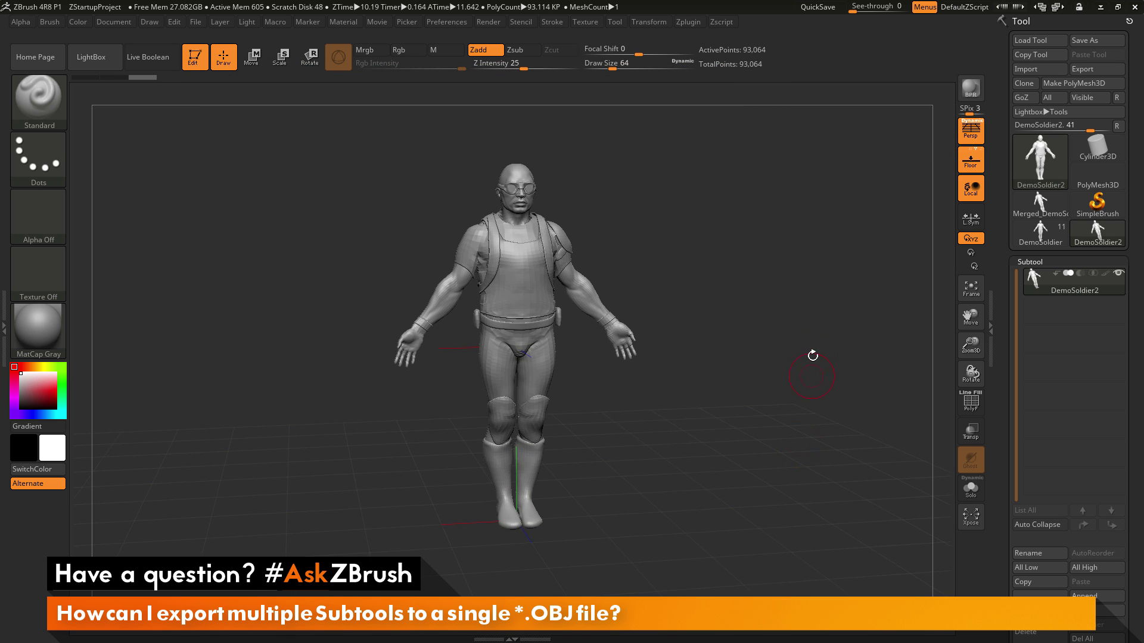
alt+right_drag(812, 355, 801, 349)
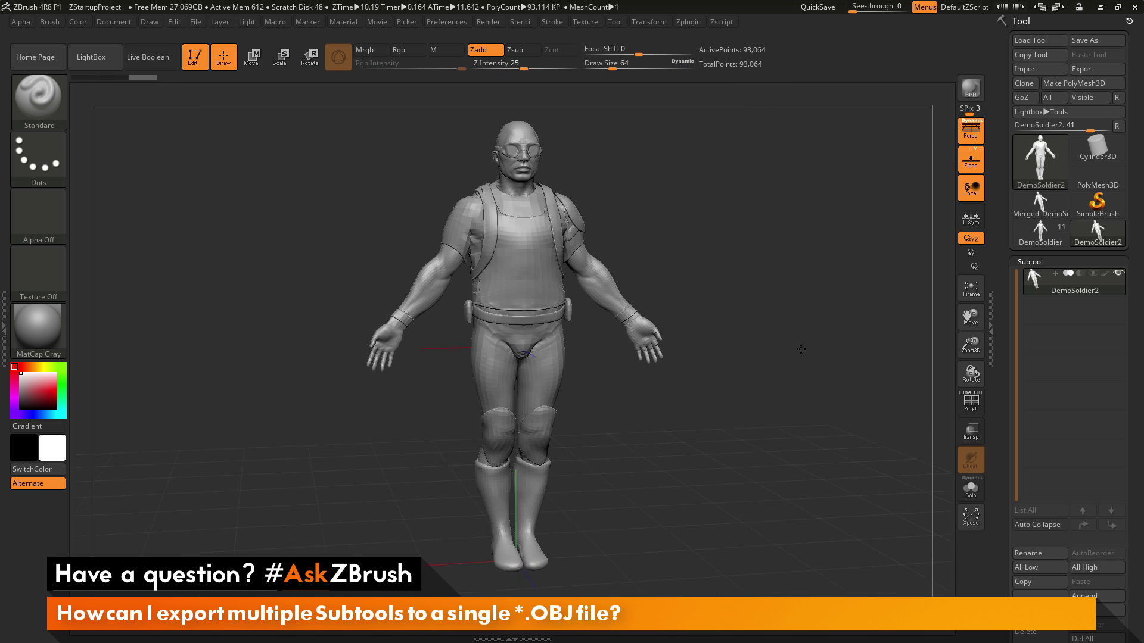
drag(801, 349, 756, 325)
mouse_move(751, 377)
mouse_down()
mouse_move(720, 382)
mouse_move(744, 377)
mouse_up()
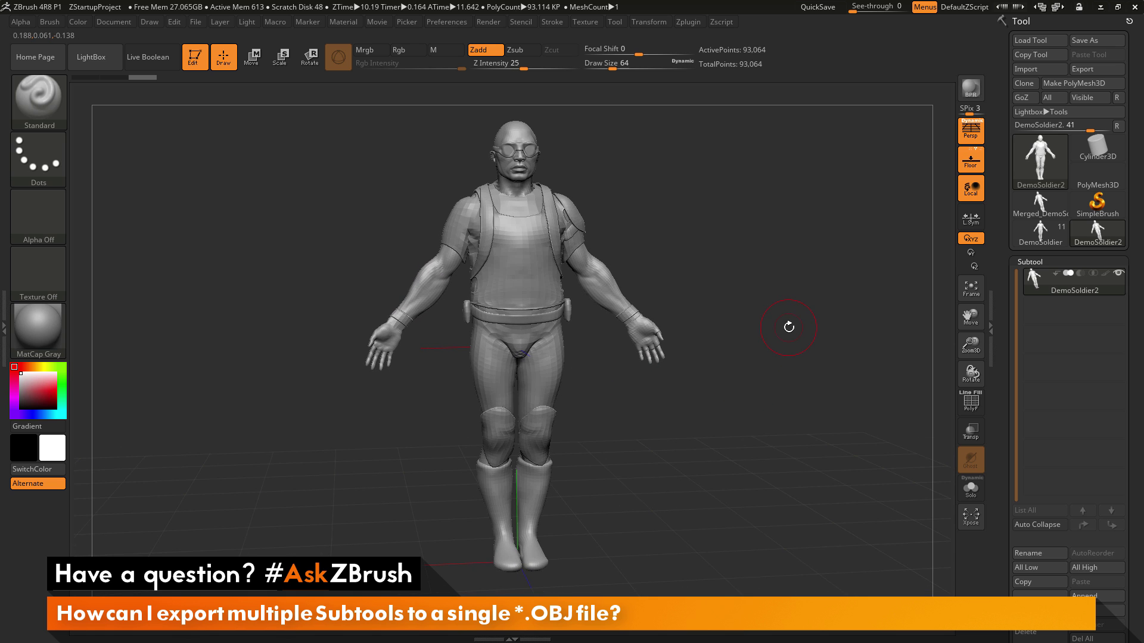
Step: Merge DemoSoldier's visible subtools again and inspect the resulting Merged_DemoSoldier tool
click(1038, 235)
drag(995, 287, 1001, 380)
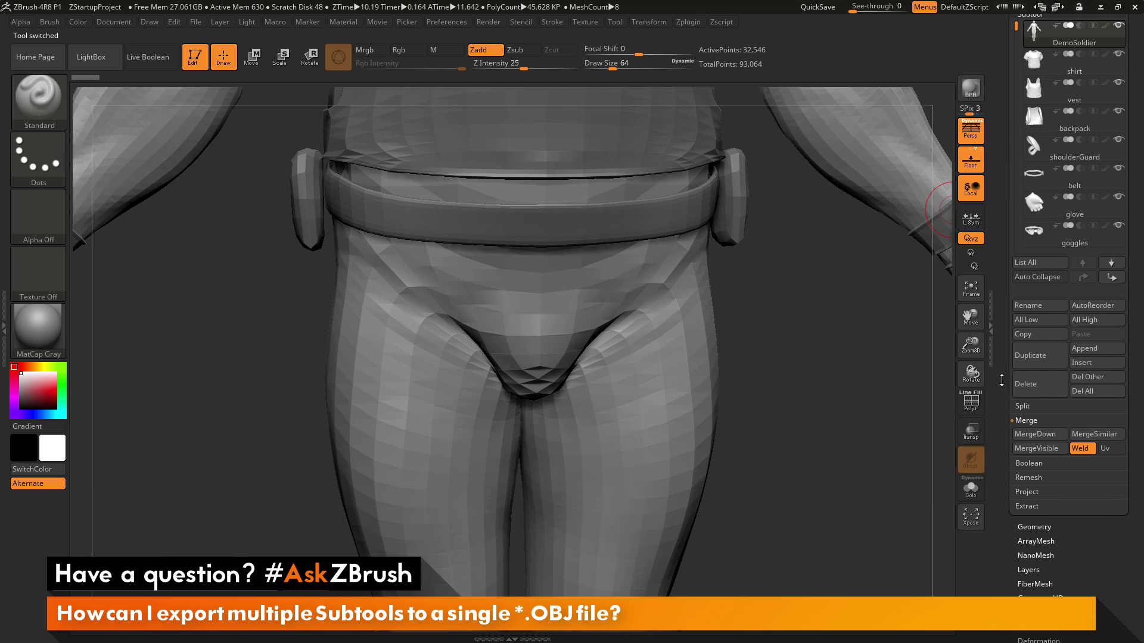
click(1036, 448)
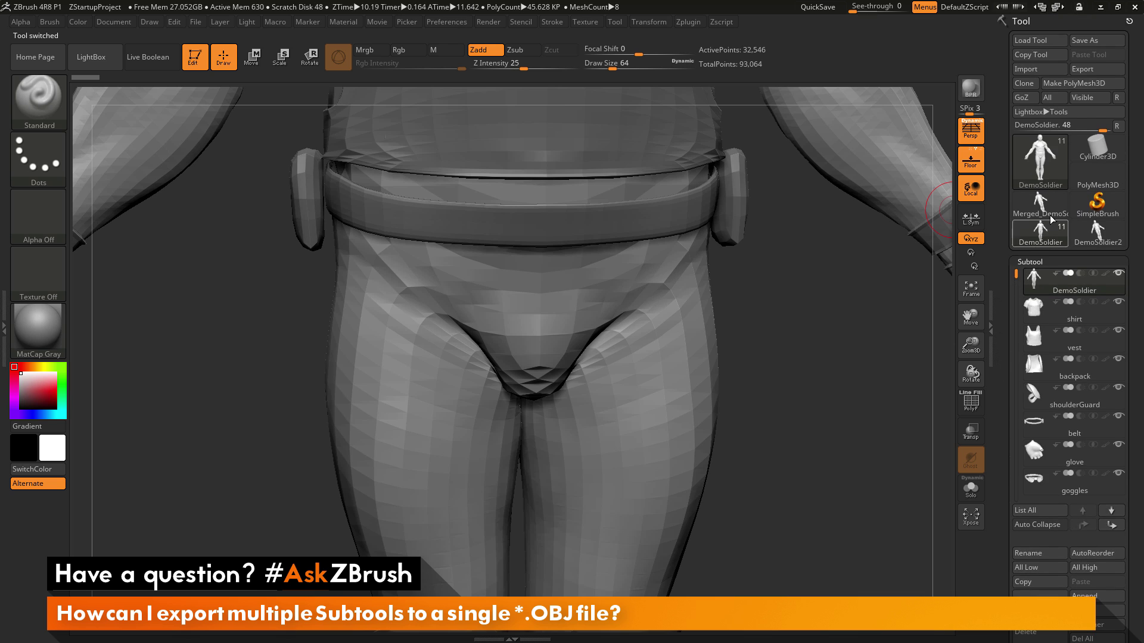
click(1051, 216)
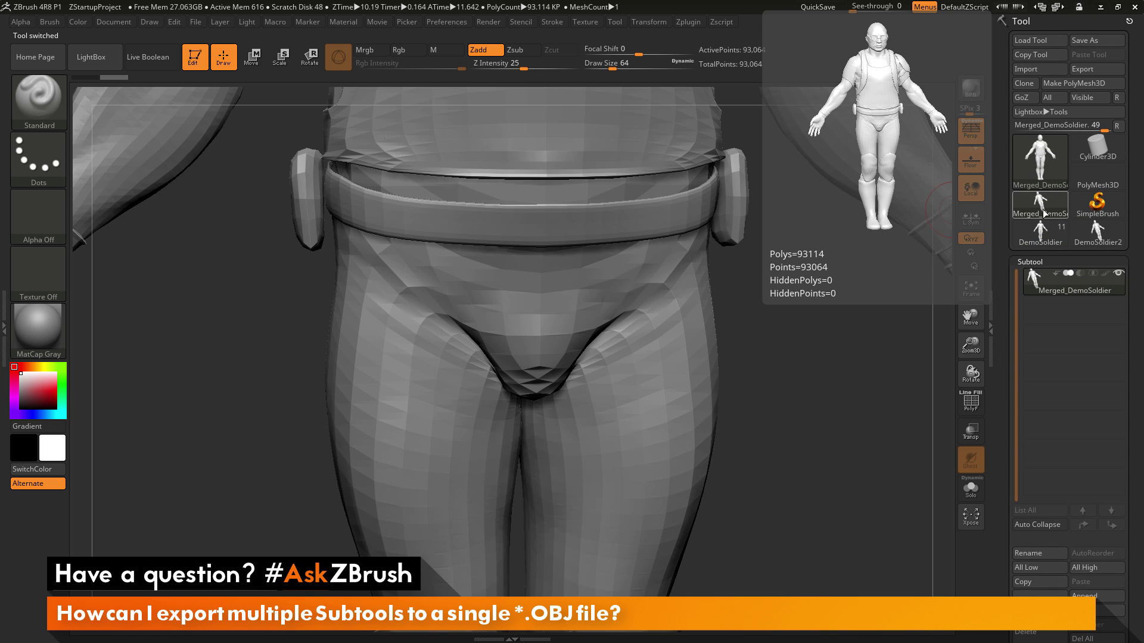
Step: Switch back to the eleven-subtool DemoSoldier, show the 3D Print Hub options, and zoom out to the full figure
click(1041, 237)
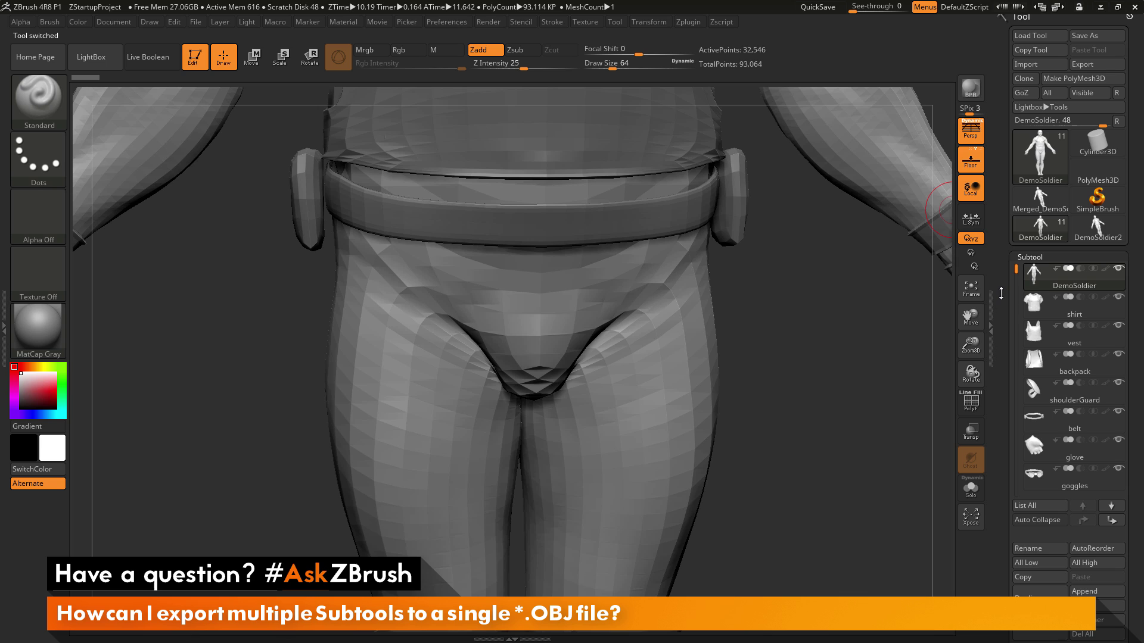
click(695, 23)
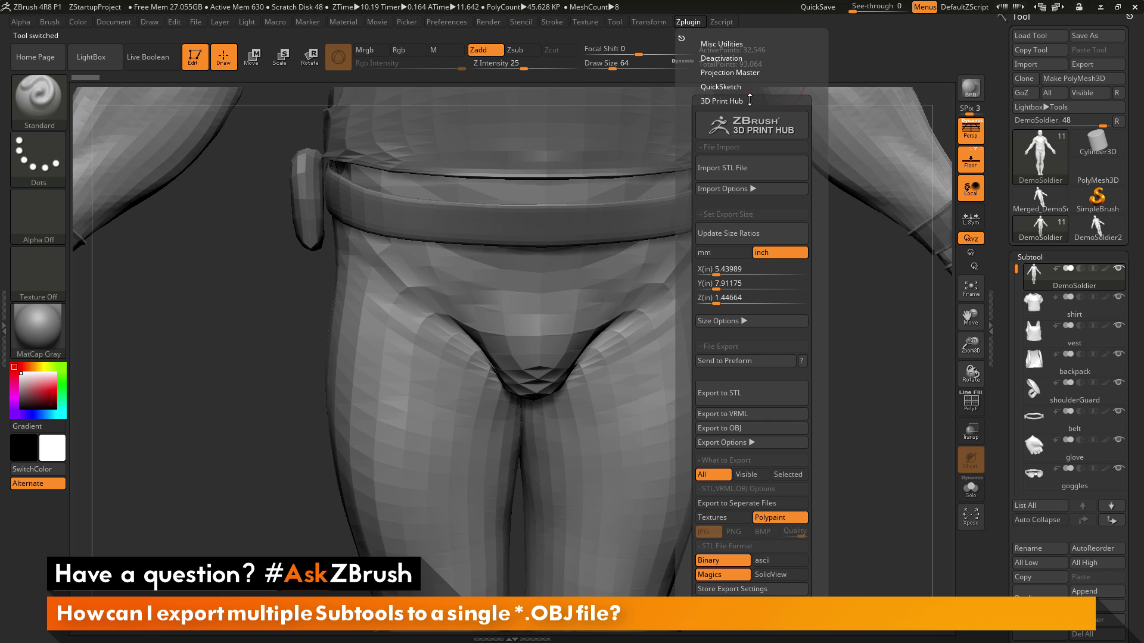
scroll(733, 268, down, 3)
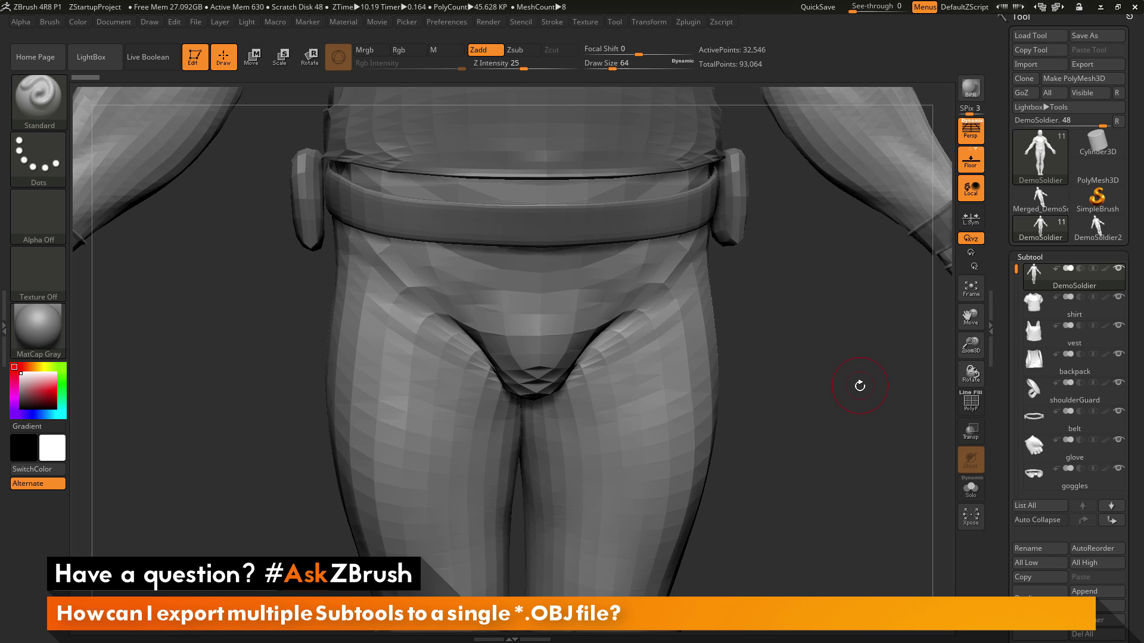
alt+drag(845, 423, 774, 327)
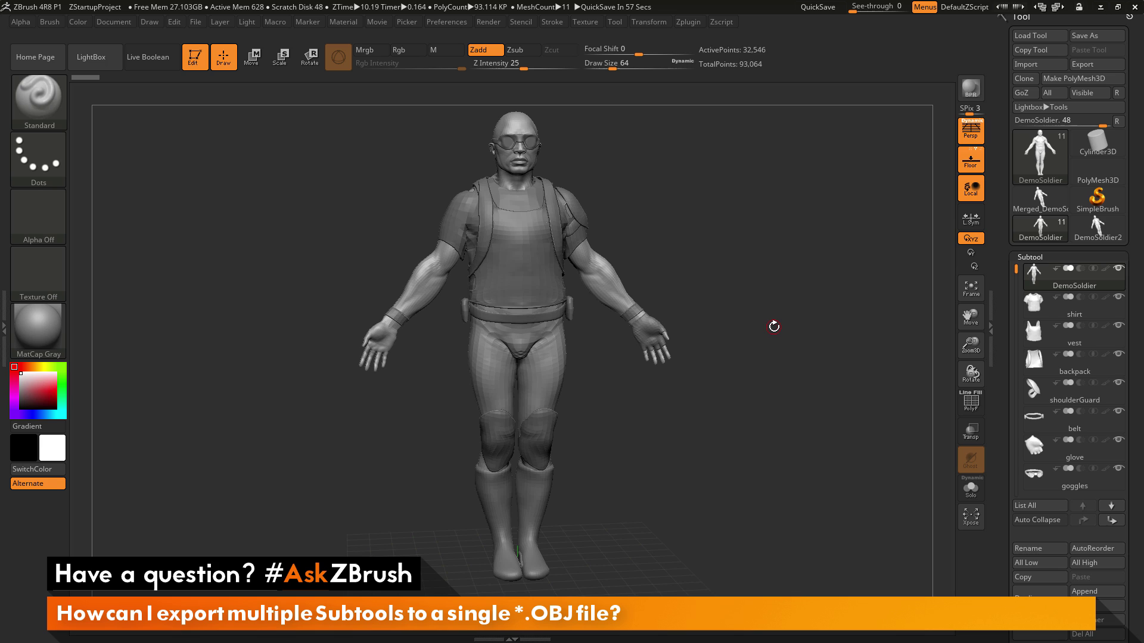